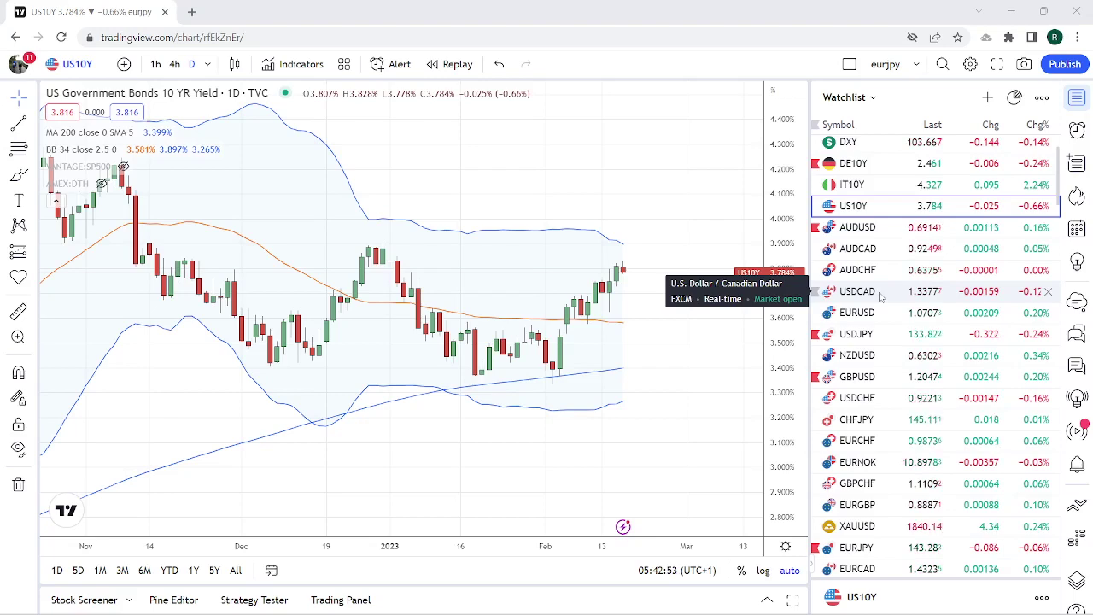
Open the AUDUSD chart and set it to 1-hour candles
click(879, 227)
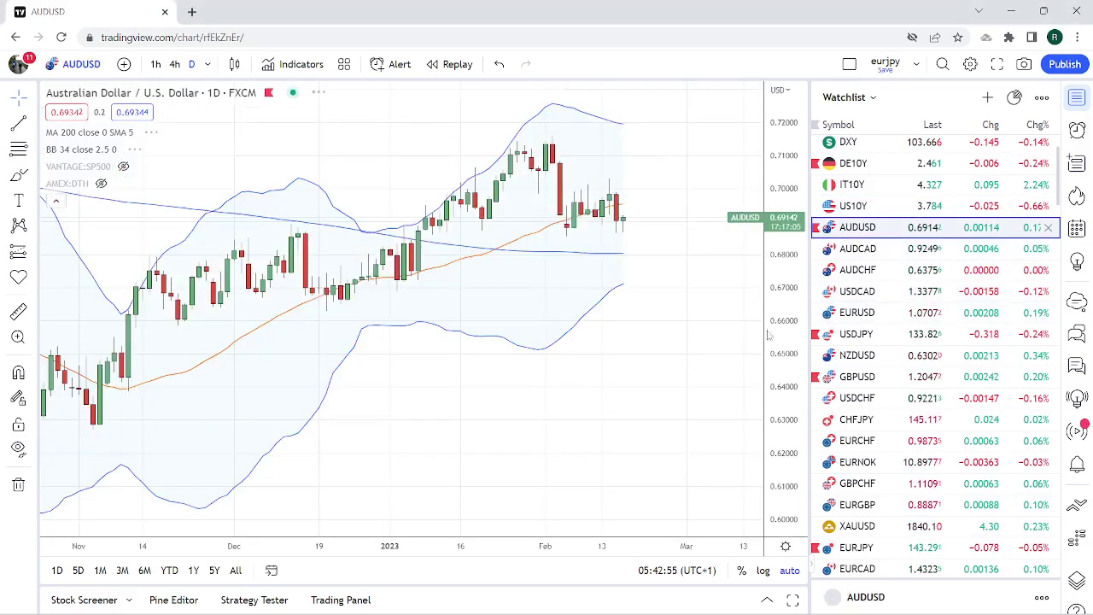
click(156, 64)
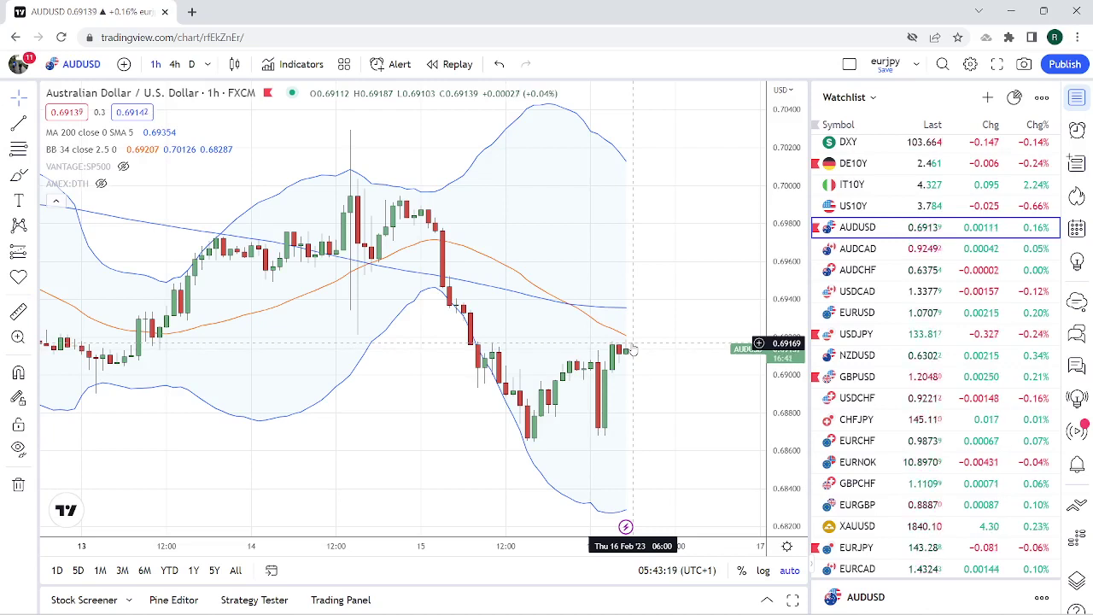
Review the ES1! hourly chart, then switch to USDJPY on the 1-hour timeframe
scroll(882, 297, up, 2)
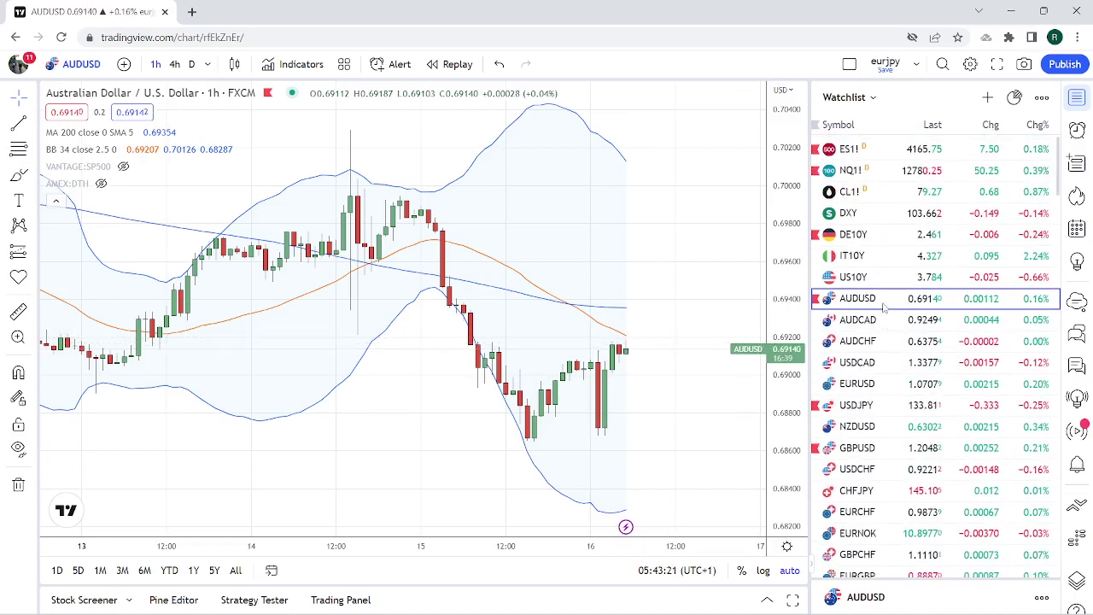
click(910, 152)
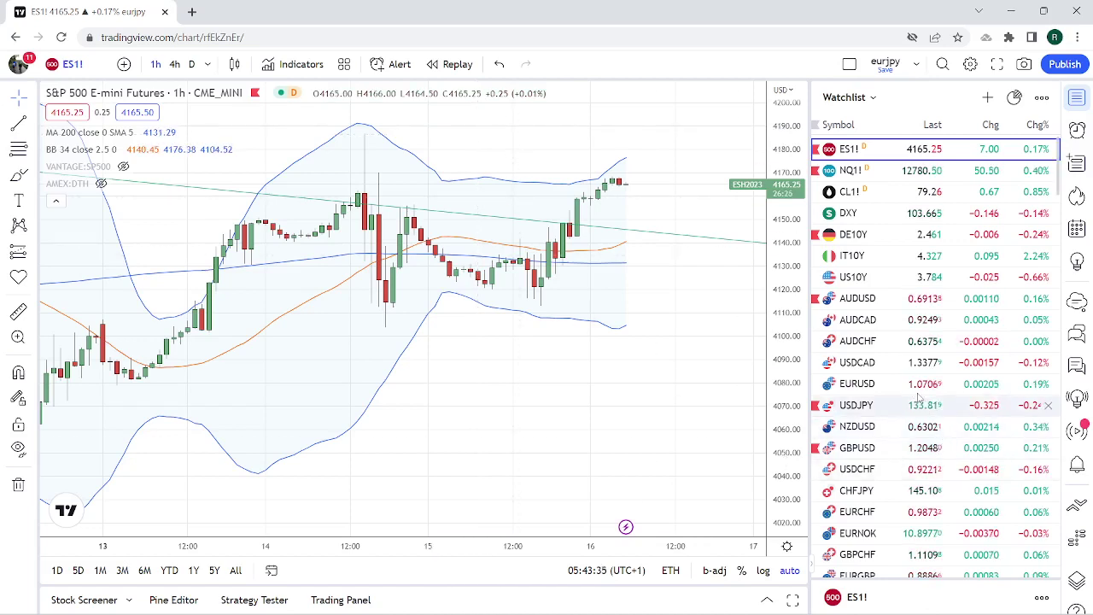
click(873, 405)
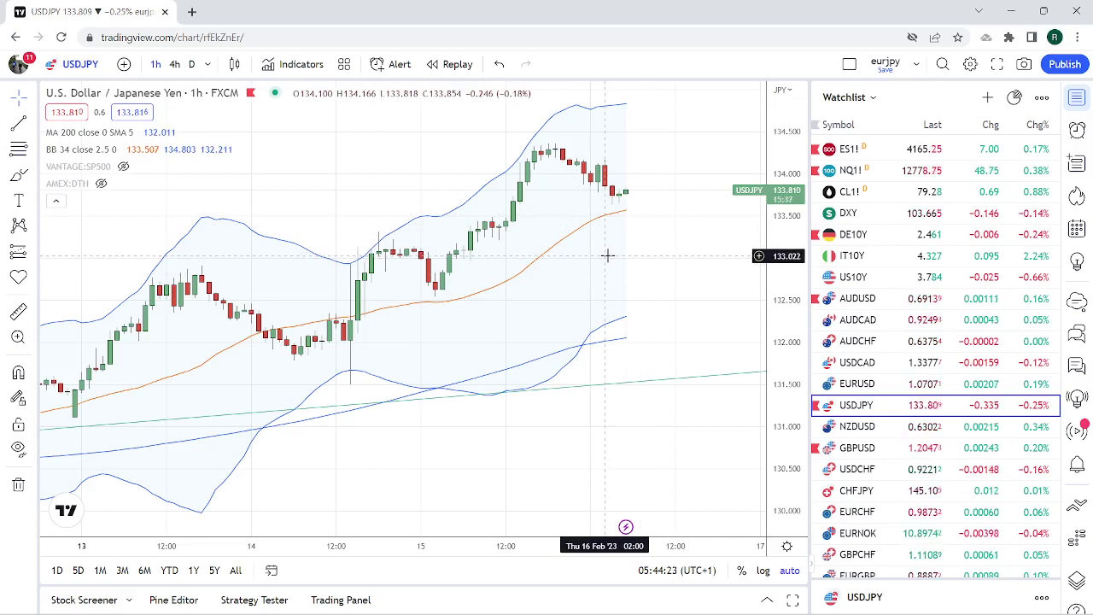
Open GBPCHF and set it to the daily (D) timeframe
click(871, 555)
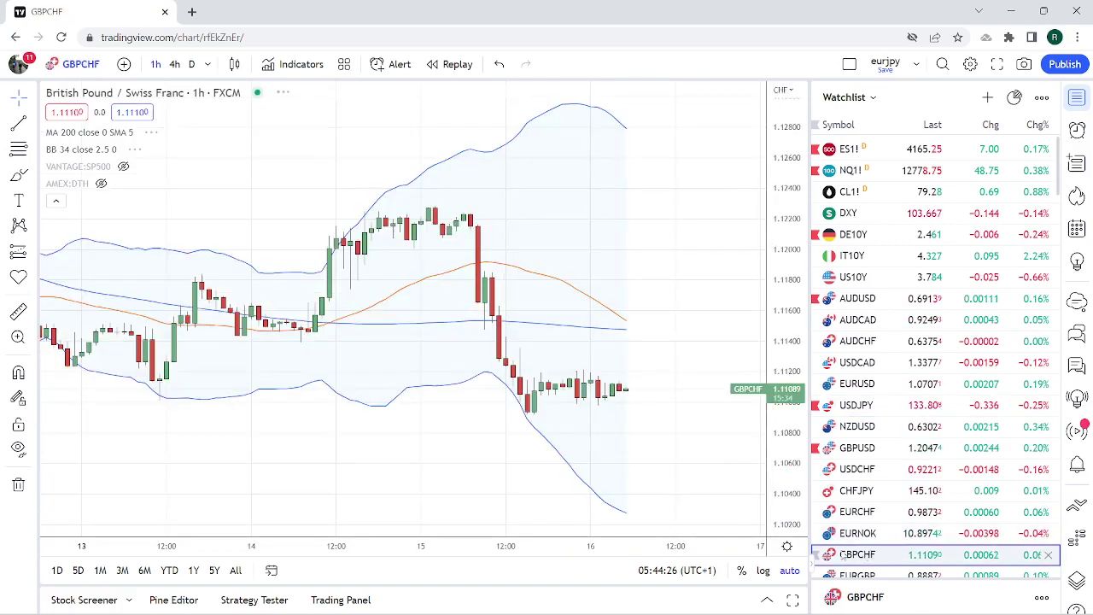
click(192, 64)
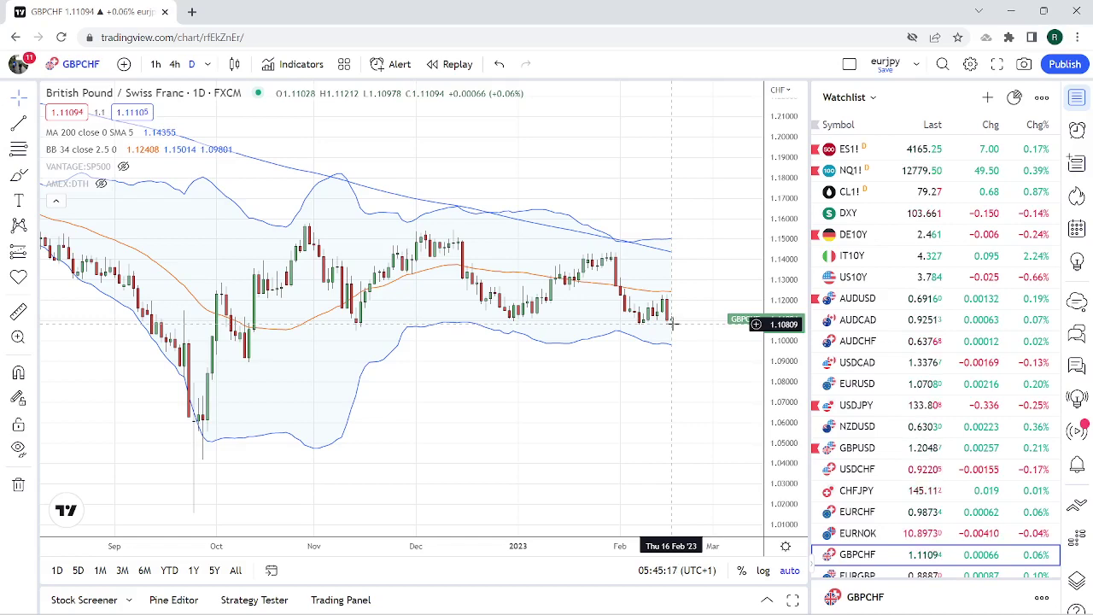
Review the daily USDCHF chart, then switch to the daily EURUSD chart
scroll(895, 366, down, 2)
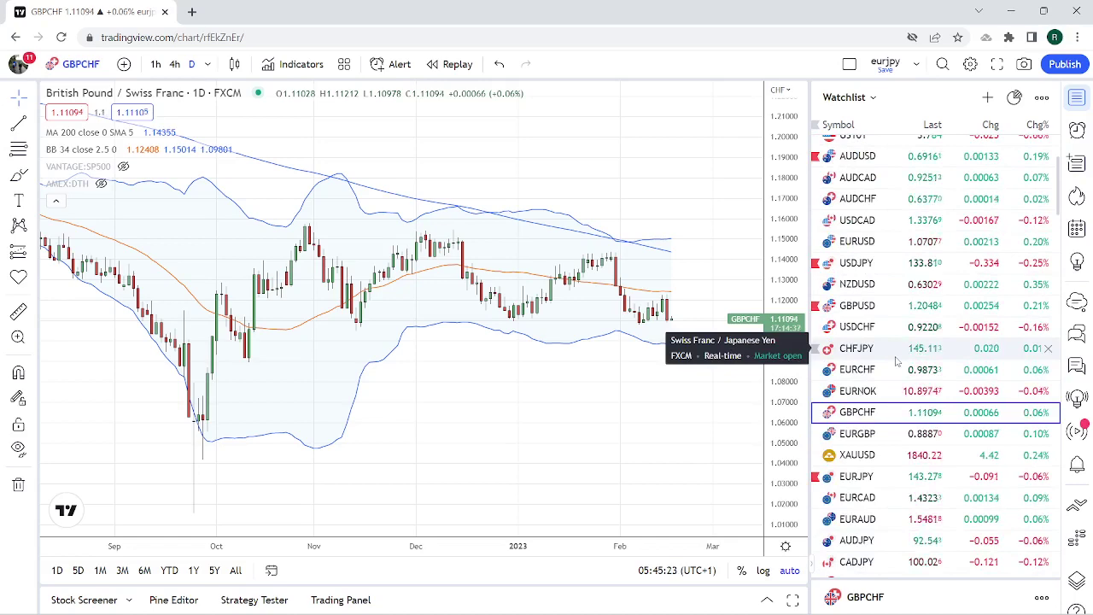
click(869, 328)
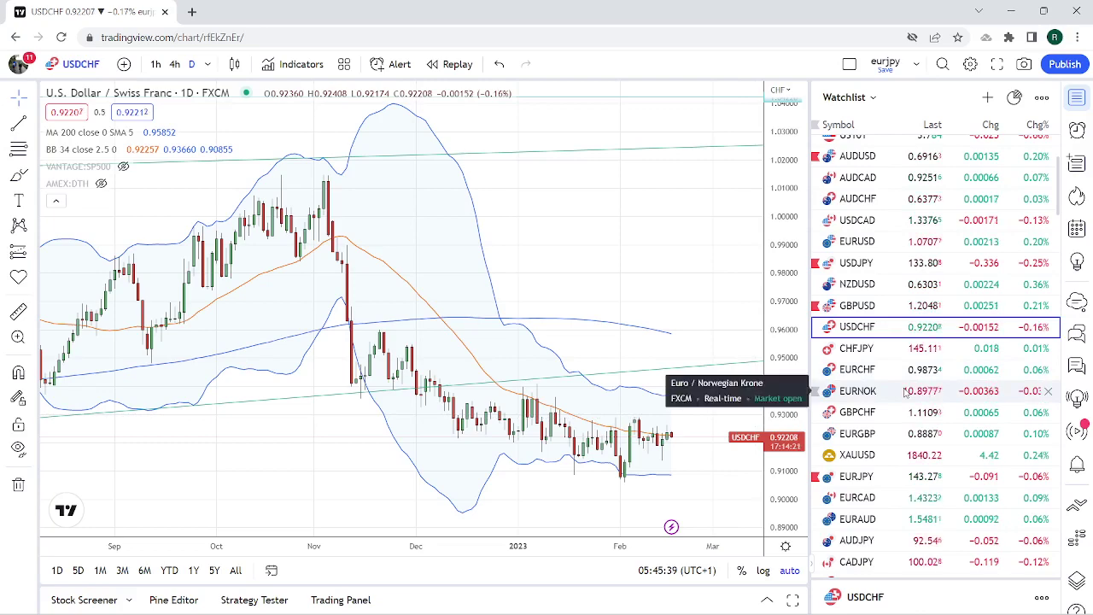
scroll(907, 391, up, 2)
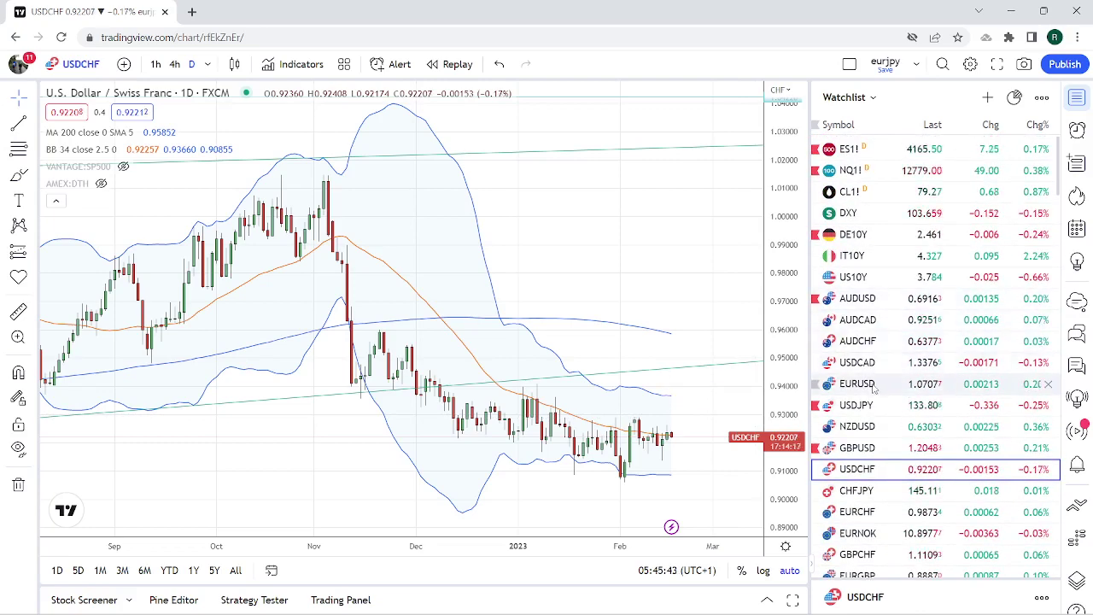
click(872, 387)
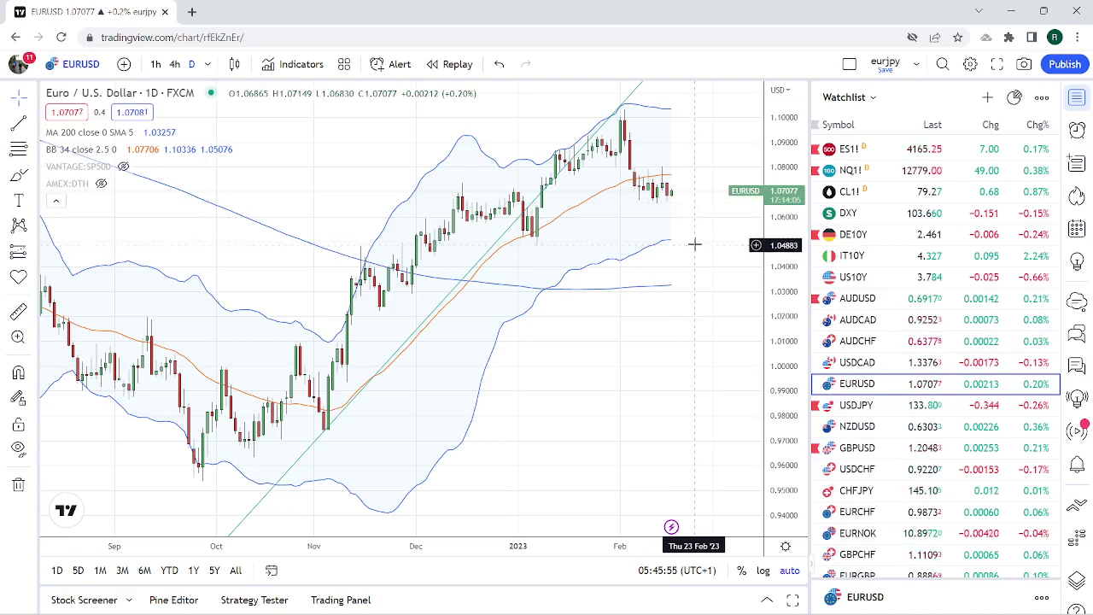
Step through AUDUSD and USDCAD to AUDJPY on 1-hour candles, then open USDZAR
click(855, 301)
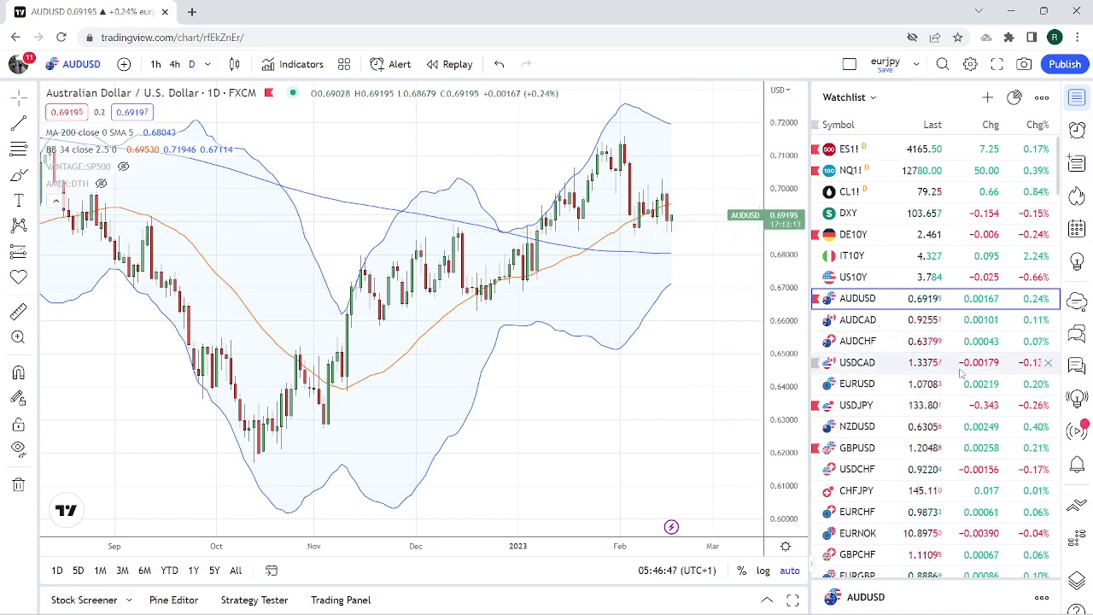
click(888, 362)
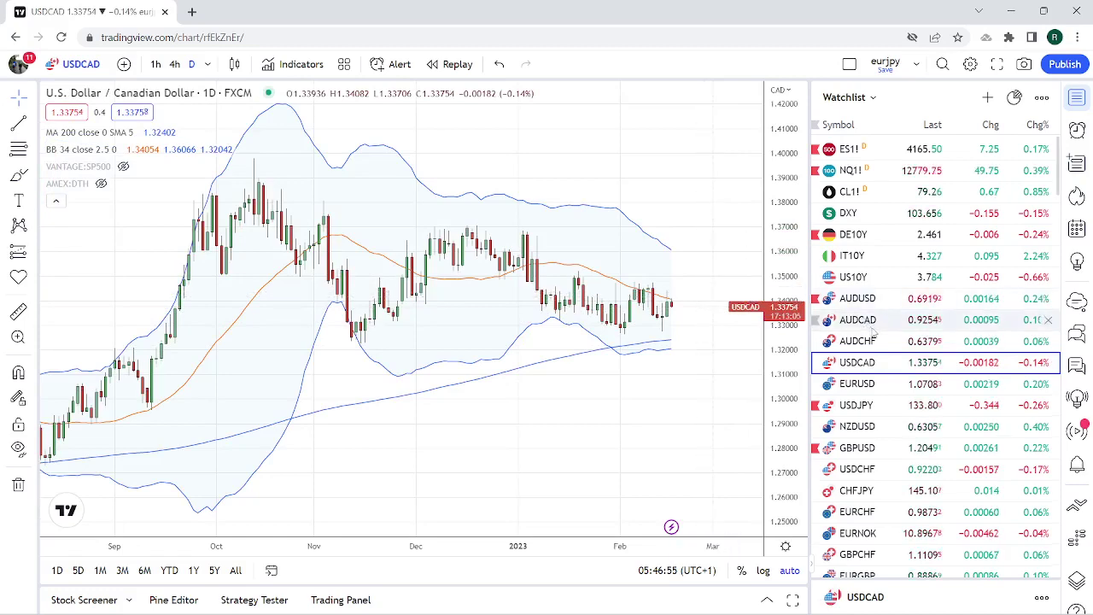
scroll(873, 334, down, 2)
scroll(873, 334, down, 2)
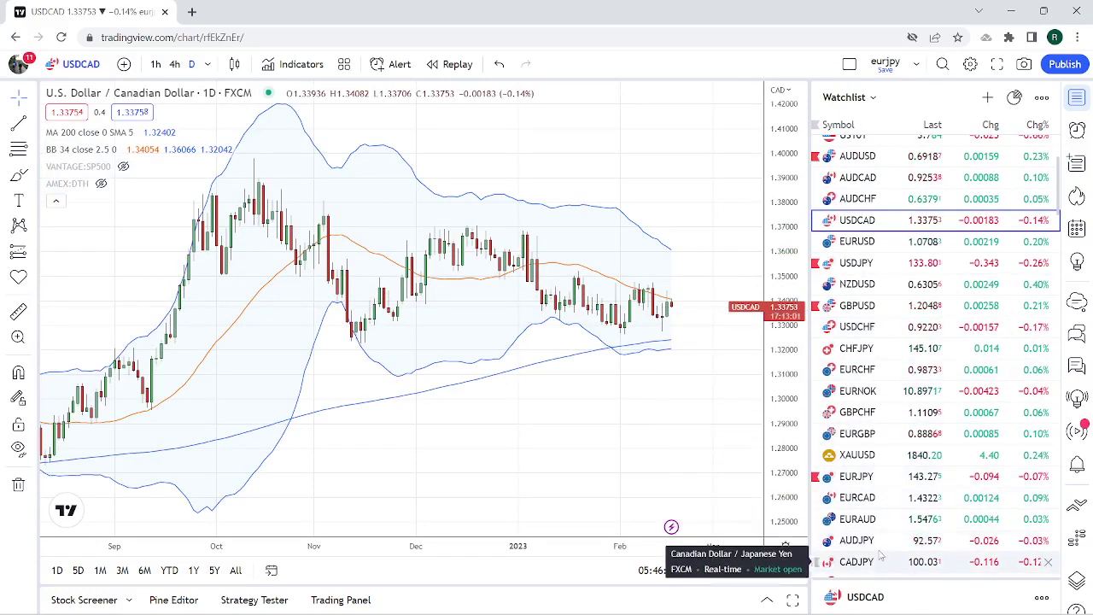
scroll(879, 496, down, 2)
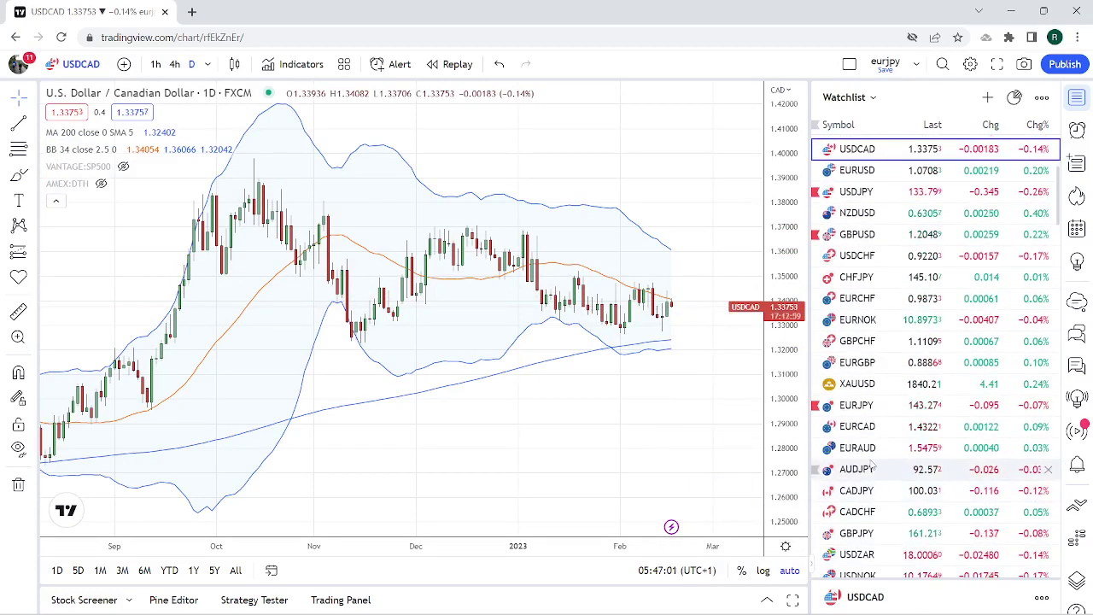
click(871, 467)
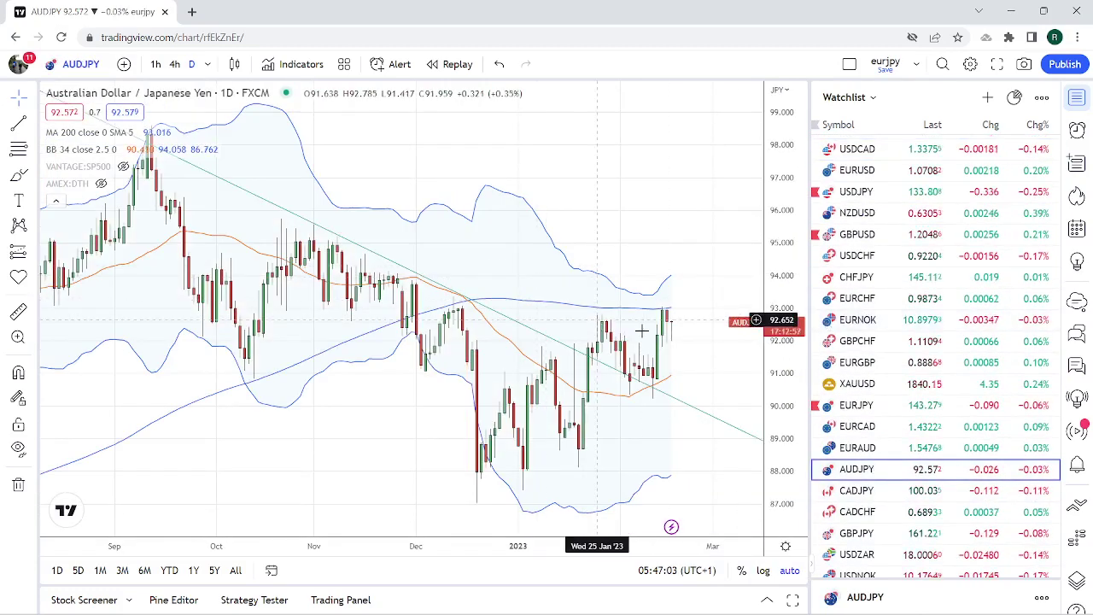
click(157, 66)
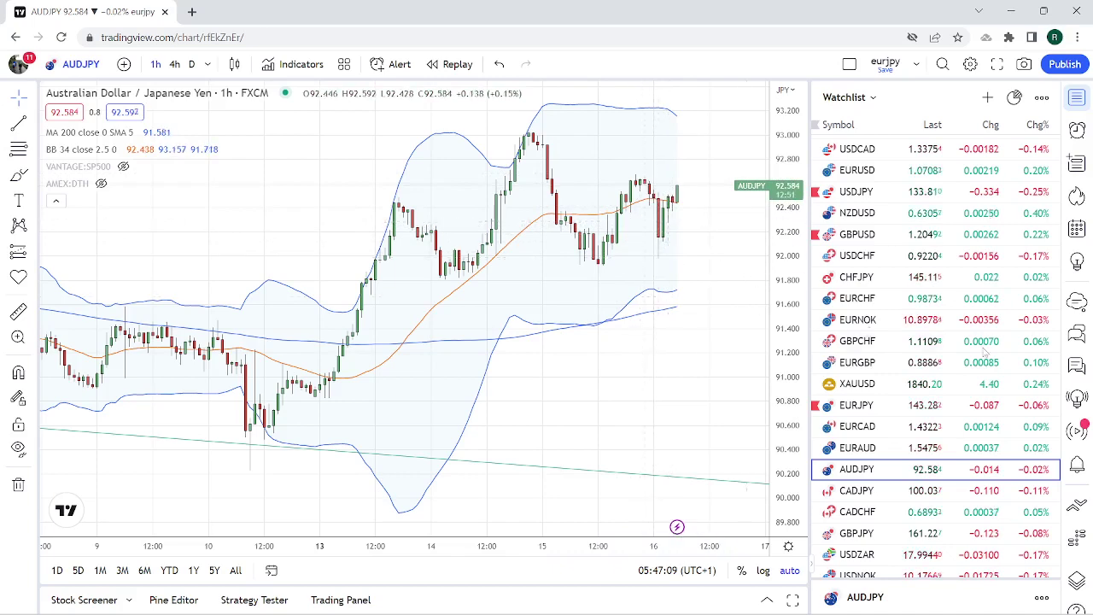
click(877, 557)
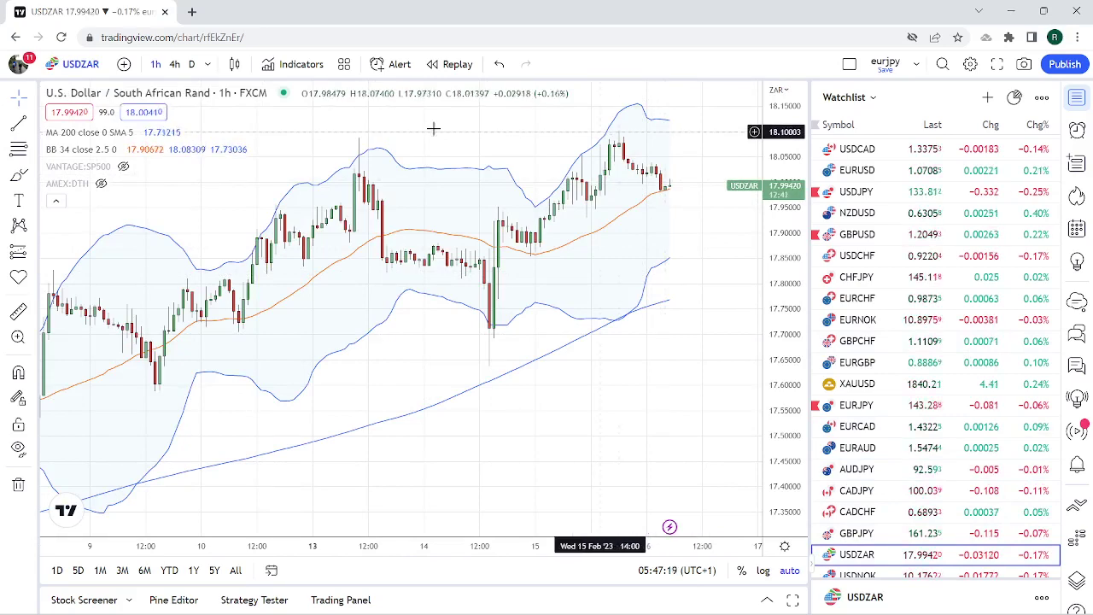
Set the USDZAR chart to the daily (D) timeframe
click(195, 66)
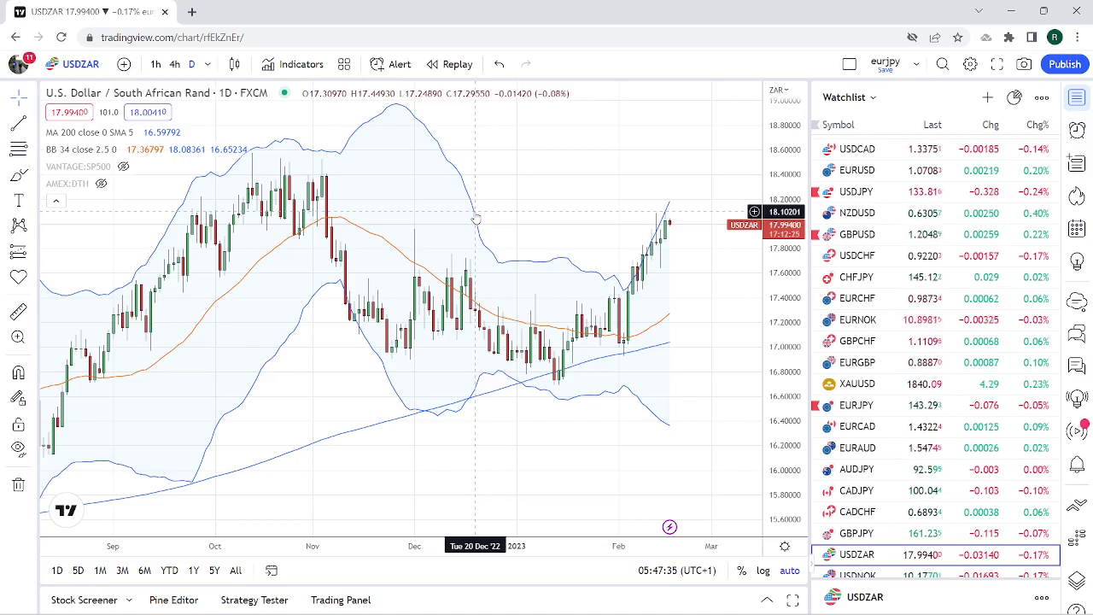
scroll(907, 438, down, 3)
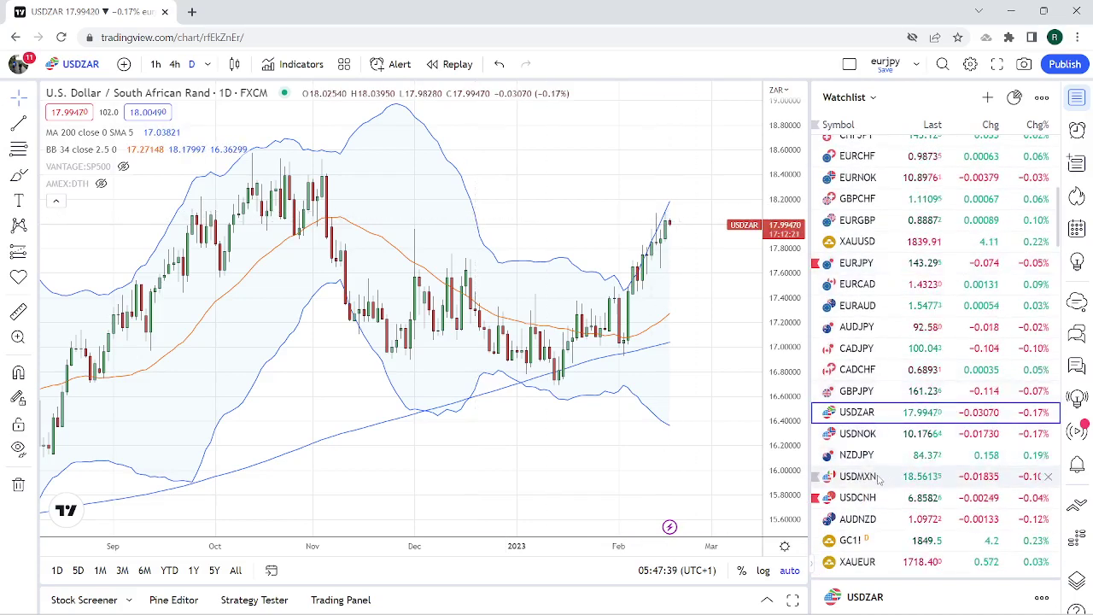
Open USDMXN on 4-hour candles and zoom the chart
click(872, 476)
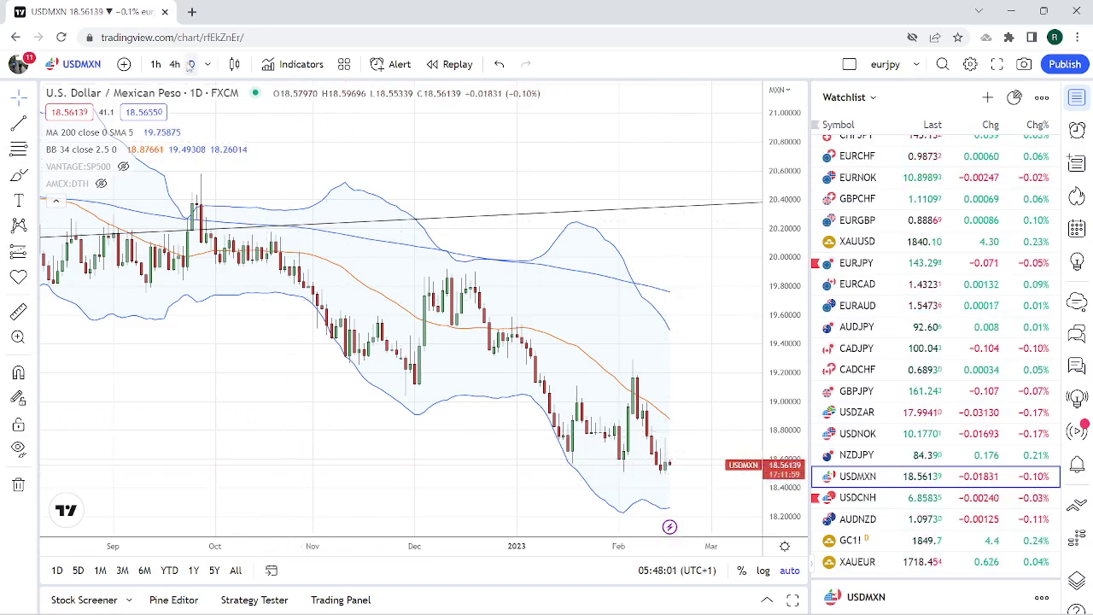
click(174, 64)
scroll(512, 215, down, 5)
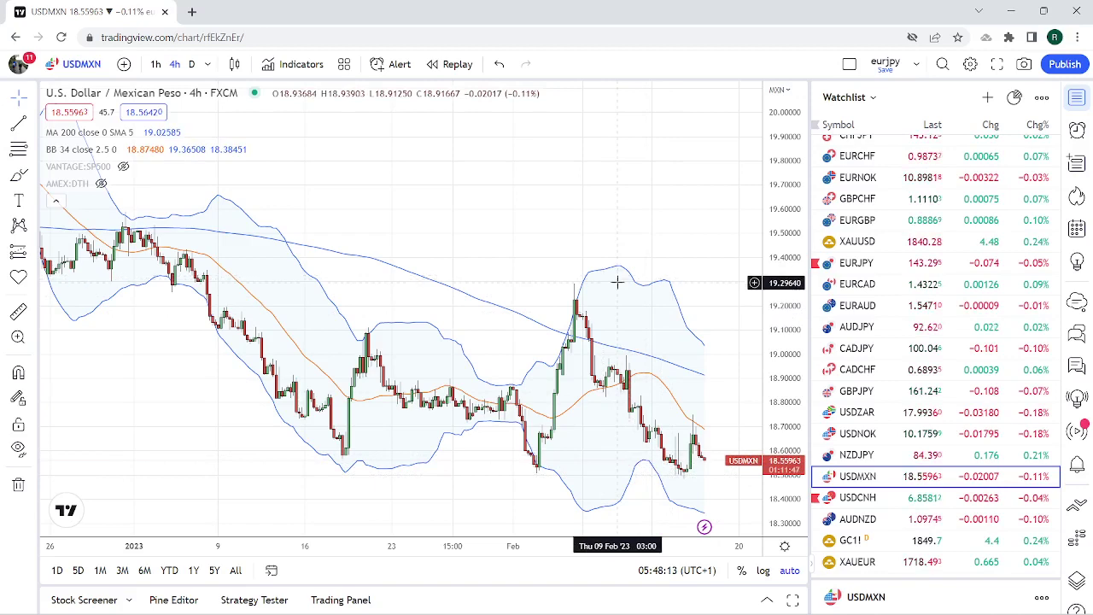
scroll(616, 281, up, 1)
scroll(617, 281, up, 1)
scroll(616, 282, up, 1)
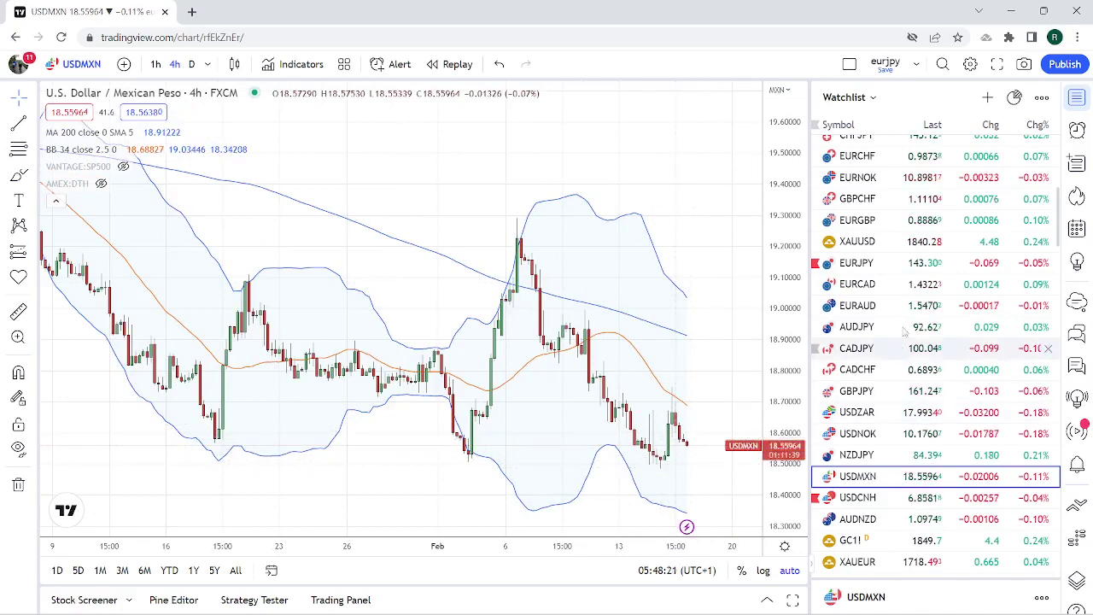
Switch to the XAUUSD gold chart on 4-hour candles
click(856, 242)
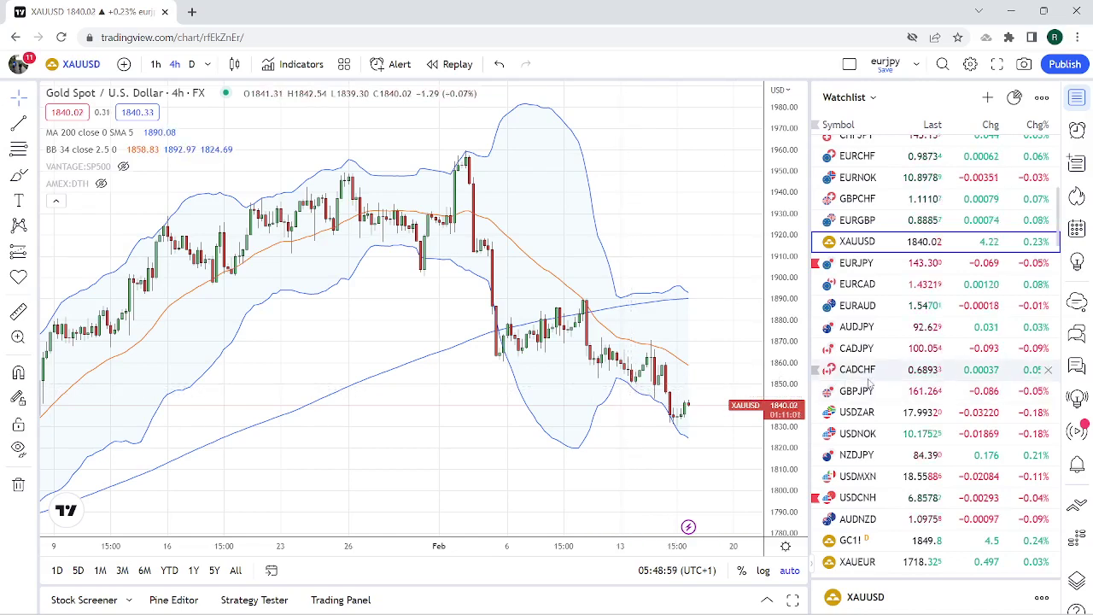
scroll(888, 376, up, 5)
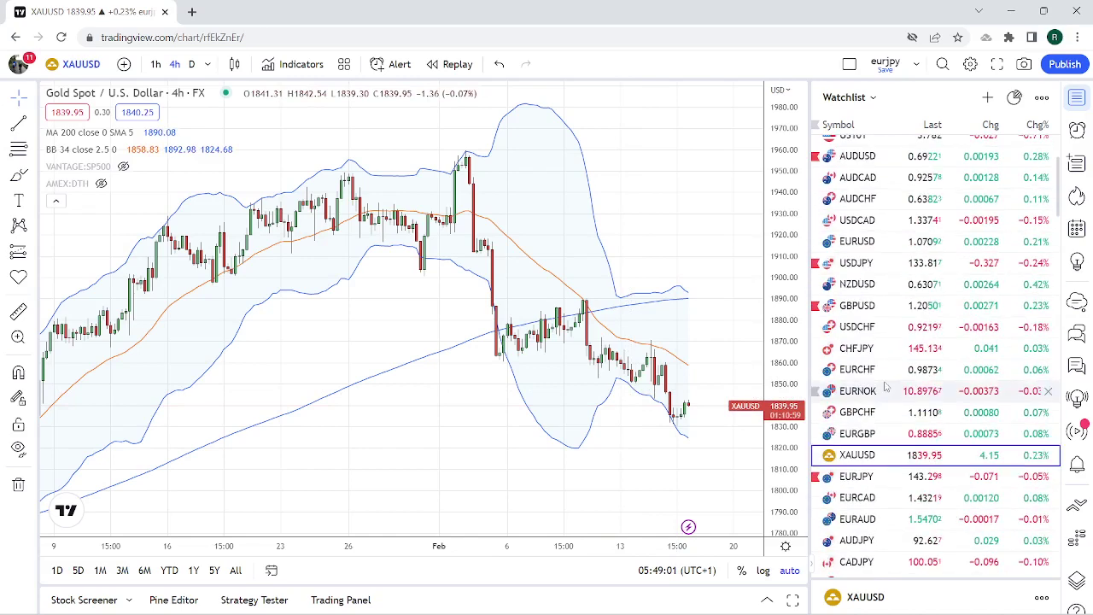
Switch to the AUDUSD chart on 4-hour candles
click(858, 157)
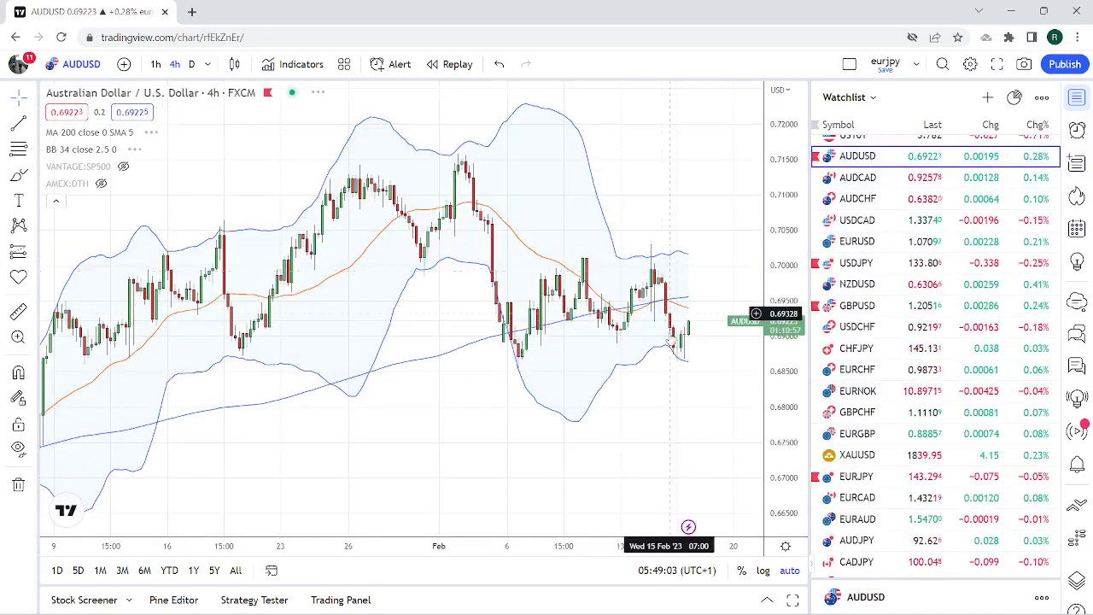